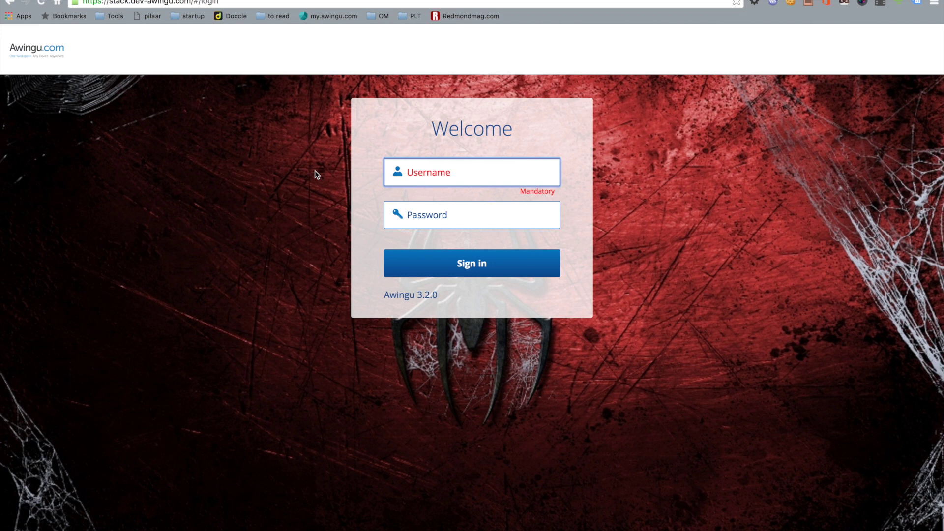
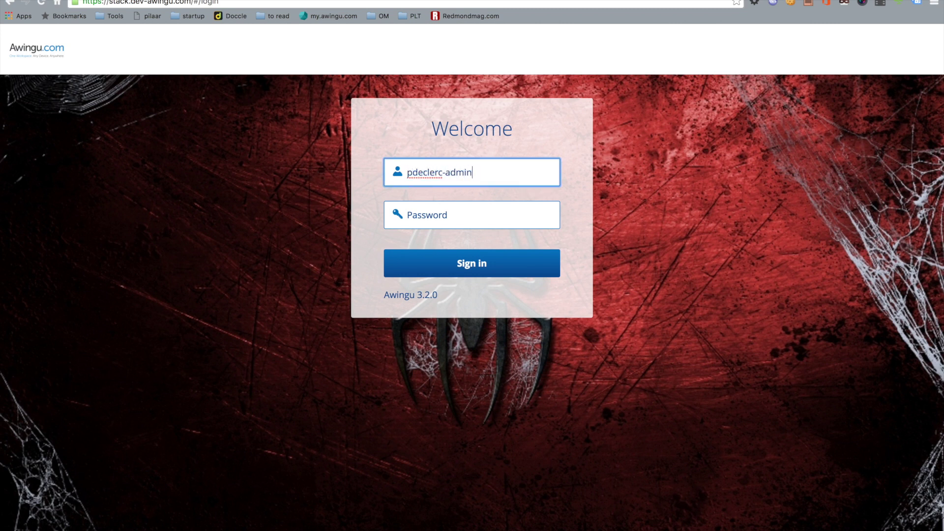
# Sign in to Awingu with the domain administrator's username and password.
pyautogui.press('Tab')
pyautogui.write('a*****')
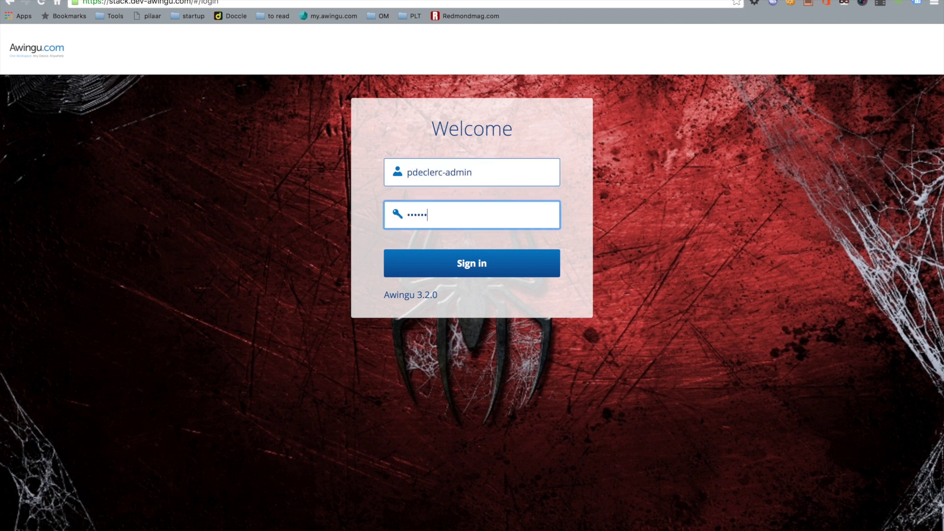
pyautogui.press('Return')
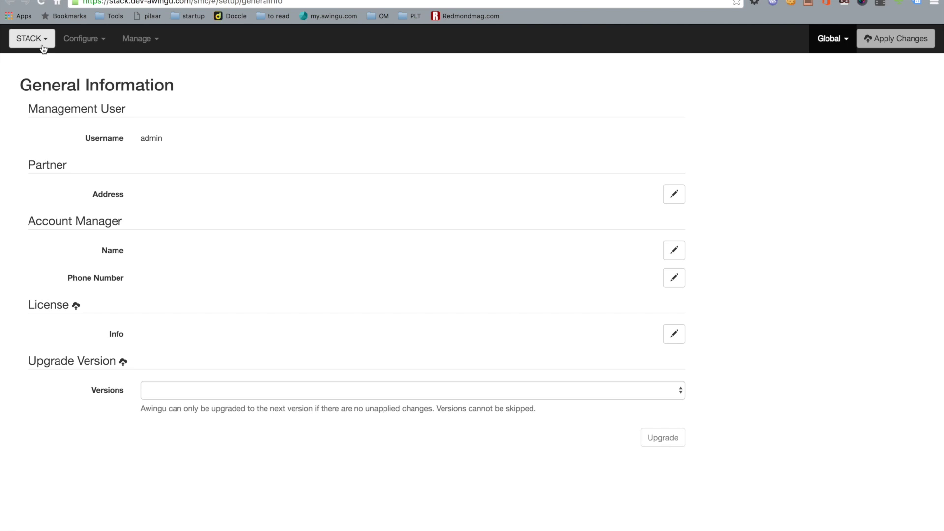
# Show the STACK domain's User Connector SSO services, where only Google Apps is enabled.
pyautogui.click(76, 40)
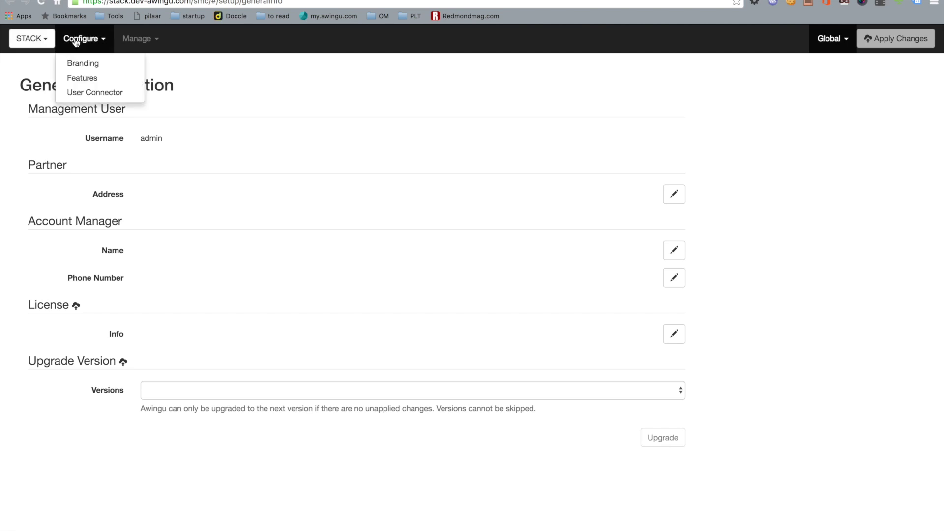
pyautogui.click(97, 93)
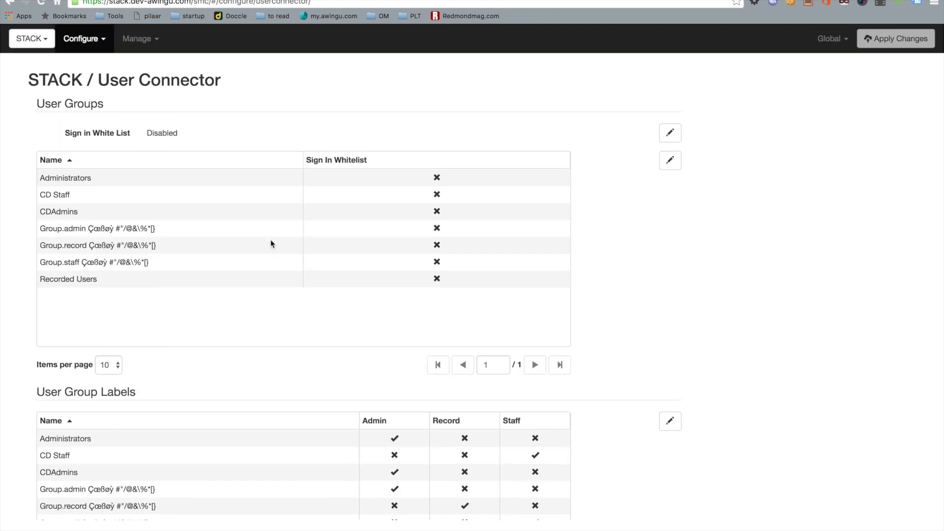
pyautogui.scroll(-15, 270, 240)
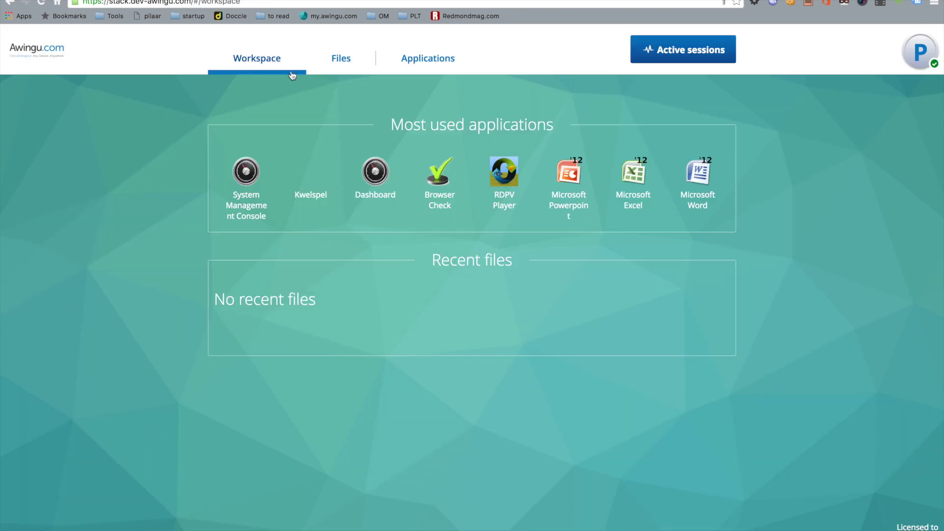
# Filter the workspace Applications list to the SSO category, showing five Google apps.
pyautogui.click(433, 61)
pyautogui.click(256, 212)
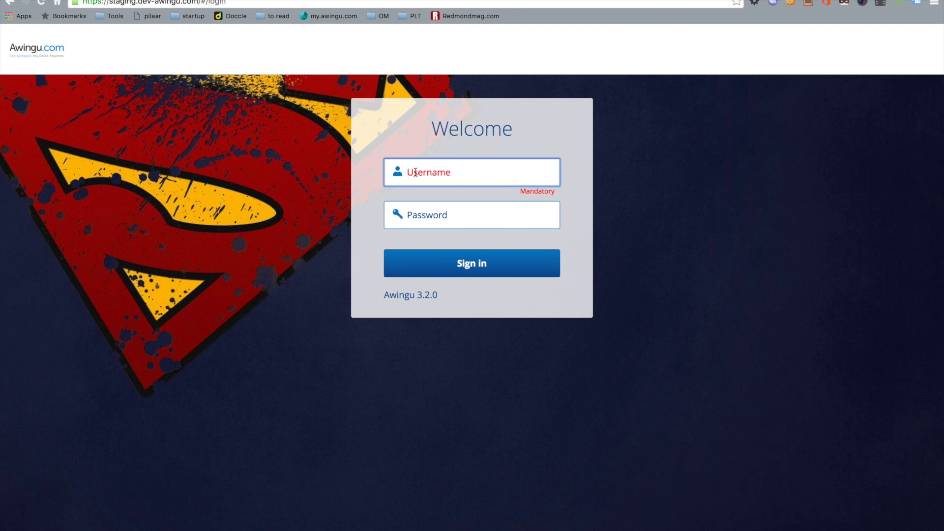
# Sign in to the staging domain as user SAML and browse its Office 365 and other applications.
pyautogui.write('SAML')
pyautogui.press('Tab')
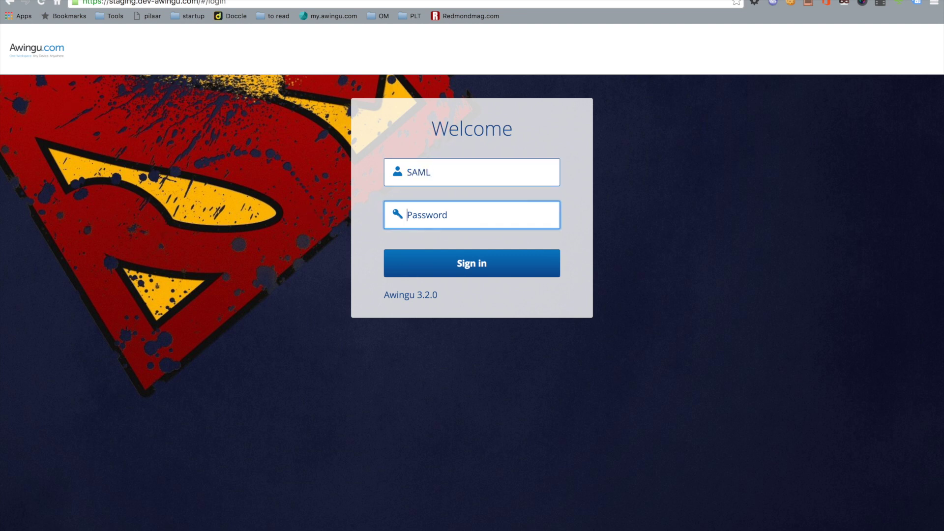
pyautogui.write('*****')
pyautogui.press('Return')
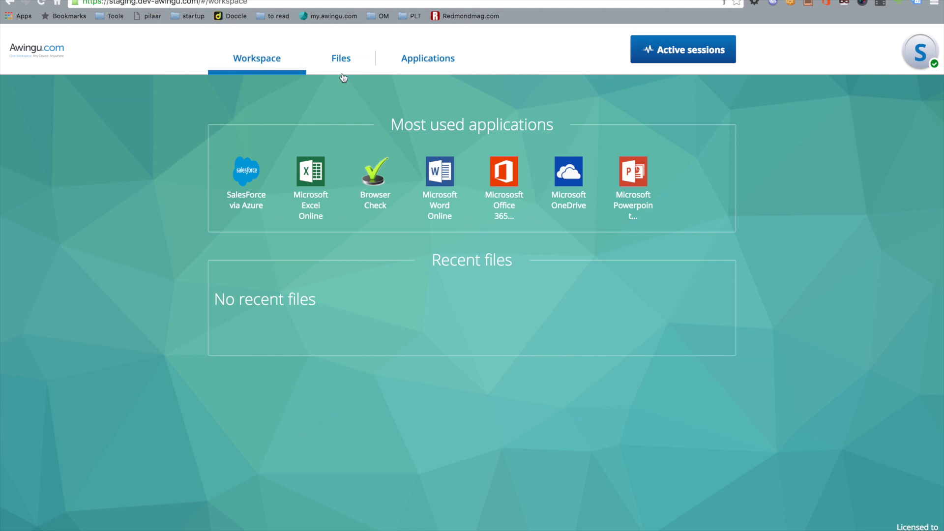
pyautogui.click(414, 63)
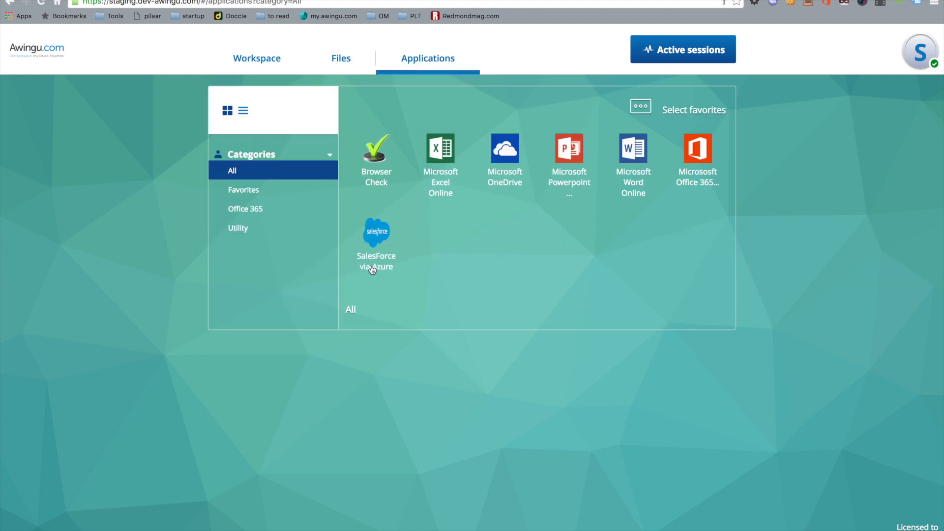
pyautogui.click(264, 219)
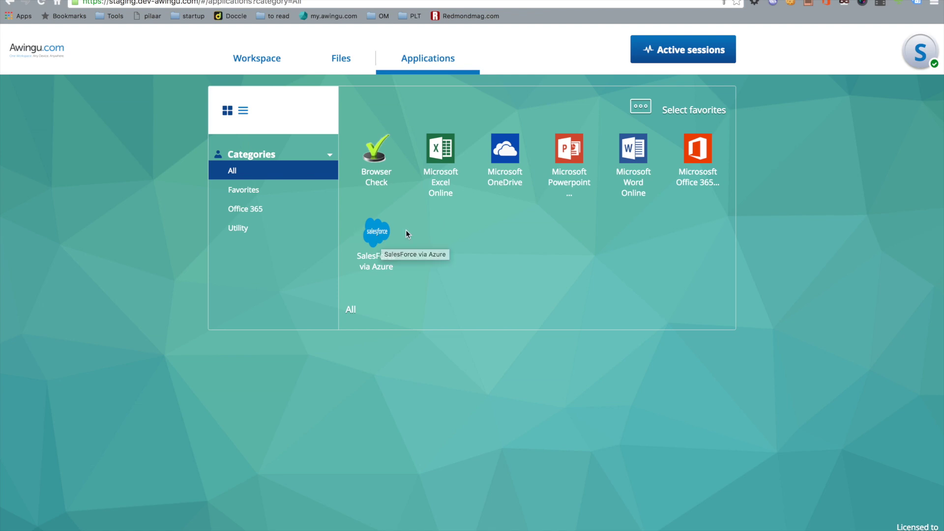
# Launch SalesForce via Azure with single sign-on.
pyautogui.click(376, 241)
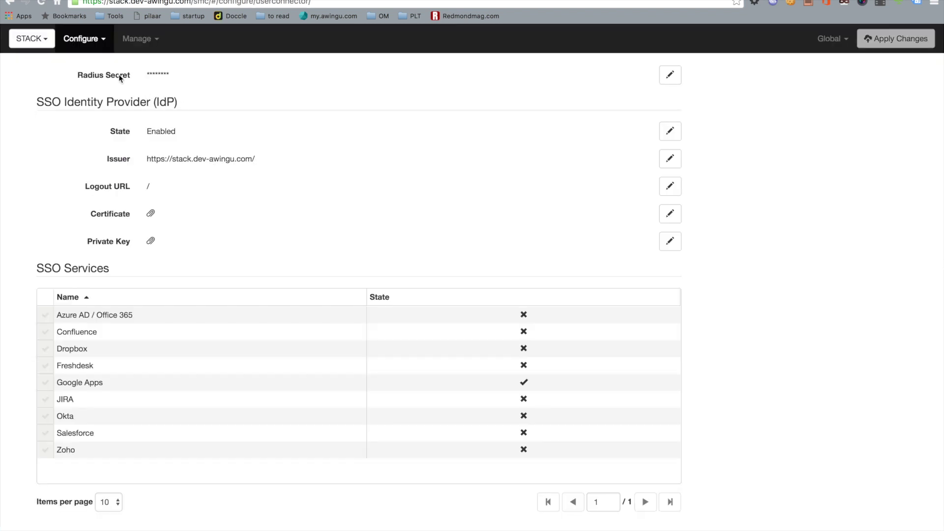
# Switch the console to the STAGING domain to show its SSO services, only Azure AD / Office 365 enabled.
pyautogui.click(43, 44)
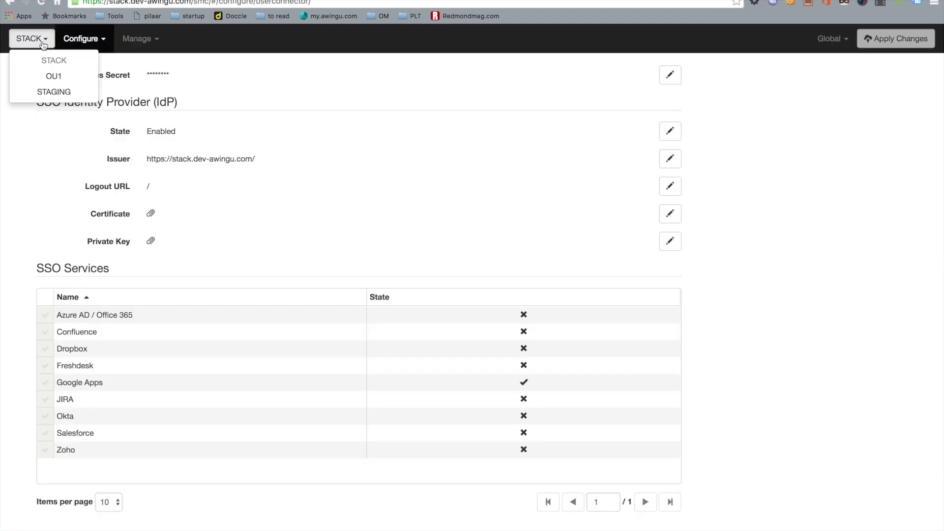
pyautogui.click(50, 91)
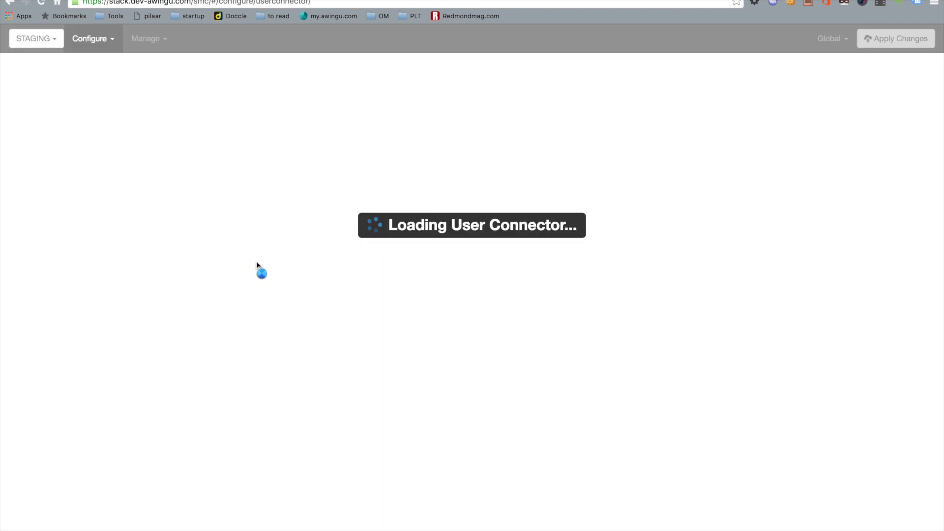
pyautogui.scroll(-15, 355, 296)
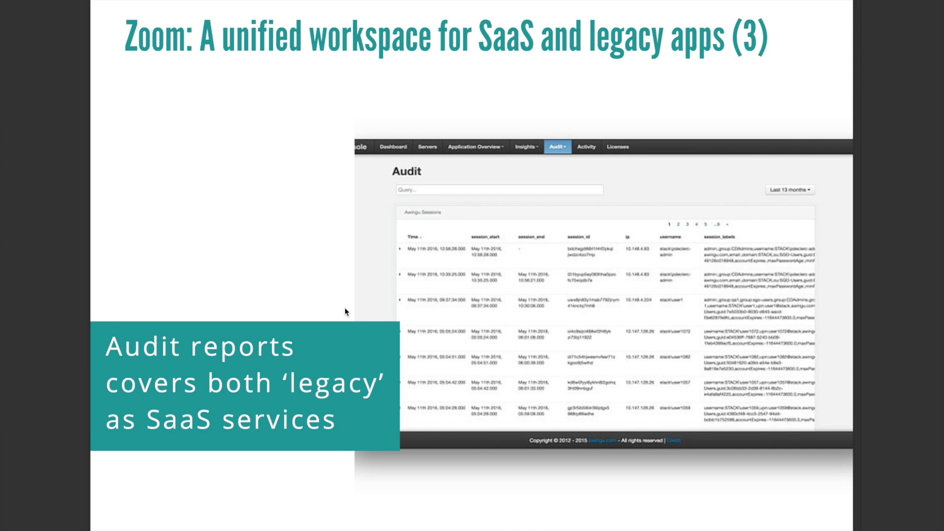
# Advance to the Awingu All-in-One in Azure Marketplace slide, then switch to the browser.
pyautogui.press('Right')
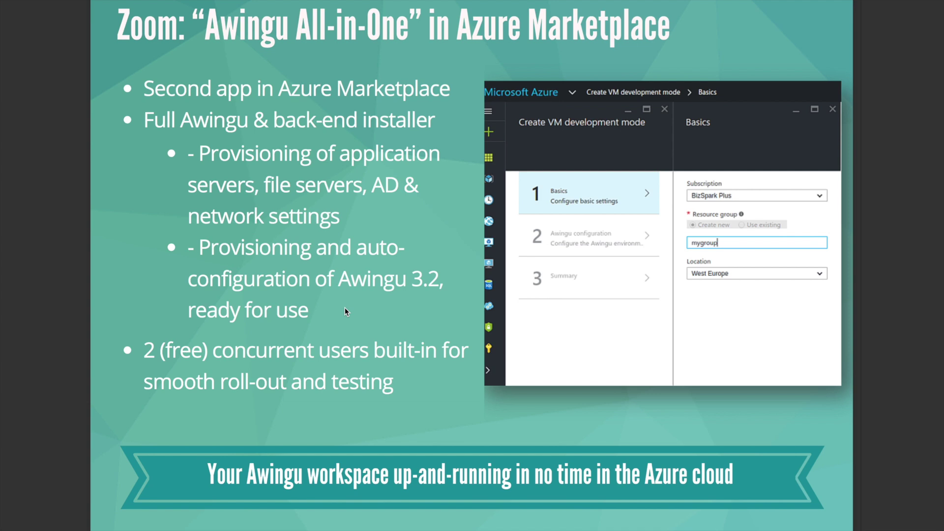
pyautogui.hotkey('ctrl', 'Right')
pyautogui.hotkey('ctrl', 'Right')
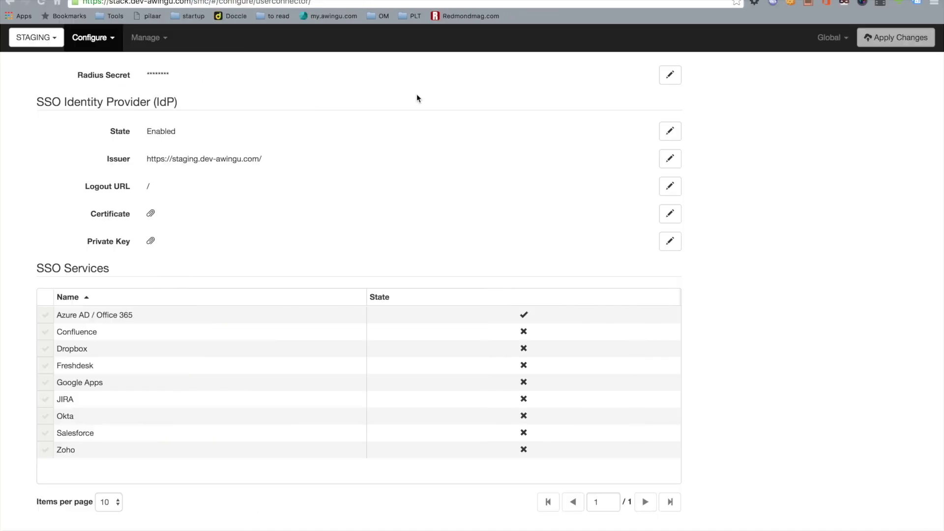
# Search the Azure Marketplace for Awingu and start creating Awingu All-In-One (Staged).
pyautogui.hotkey('ctrl', 'Tab')
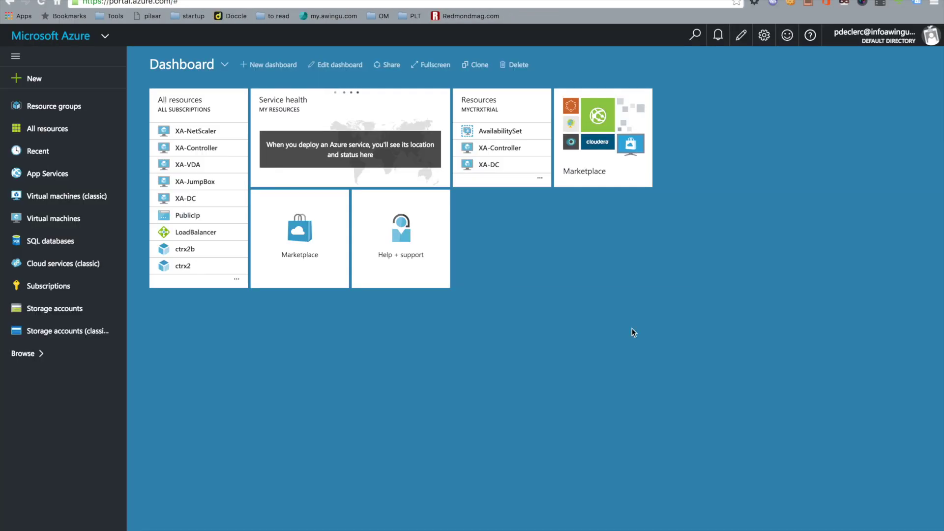
pyautogui.click(571, 174)
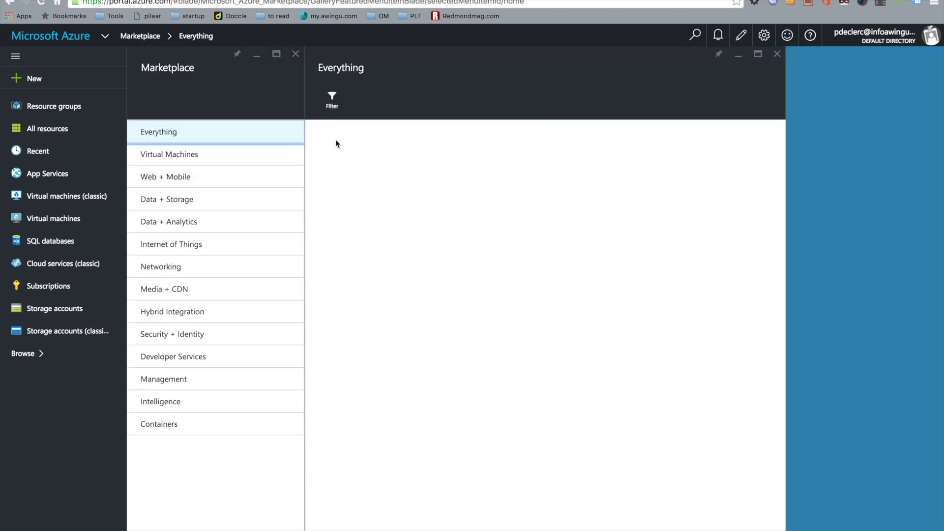
pyautogui.click(342, 143)
pyautogui.write('Awingu')
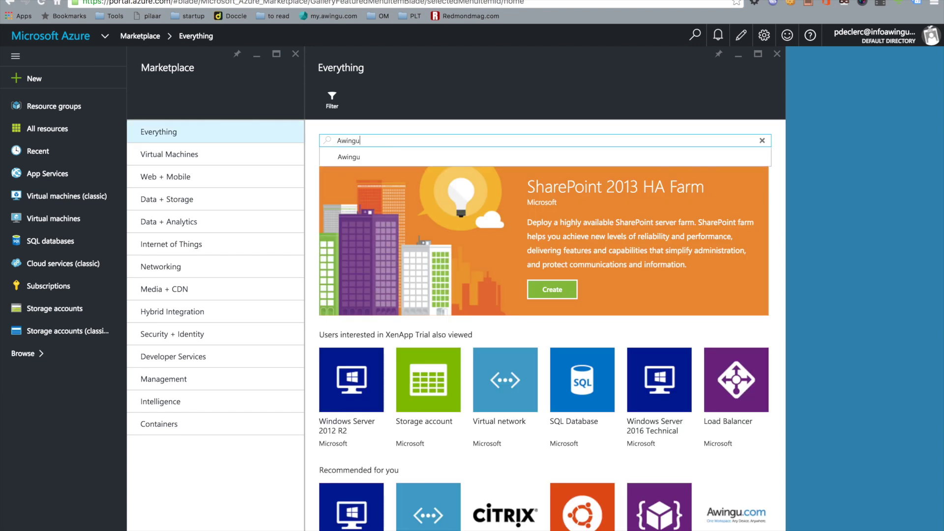
pyautogui.press('Return')
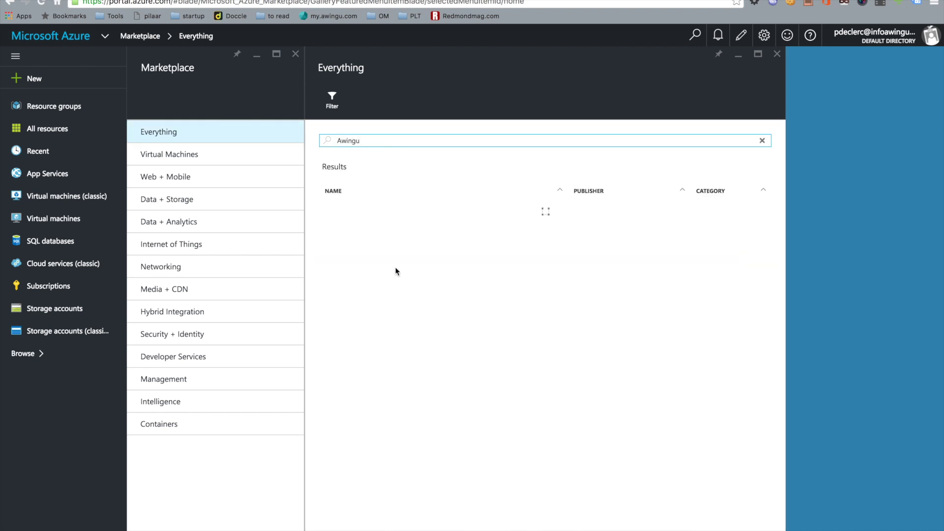
pyautogui.click(365, 264)
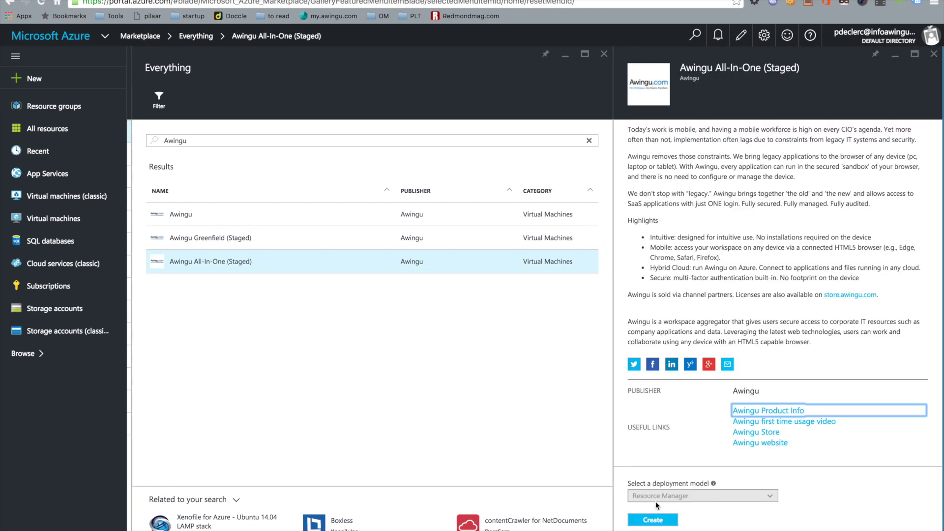
pyautogui.click(662, 523)
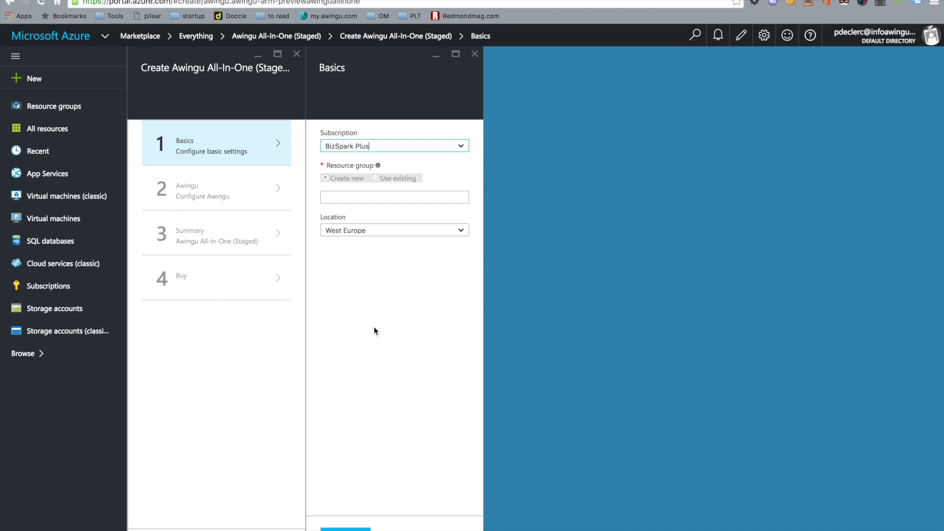
# Name the new resource group 'mydemo' and confirm the Basics step.
pyautogui.click(338, 196)
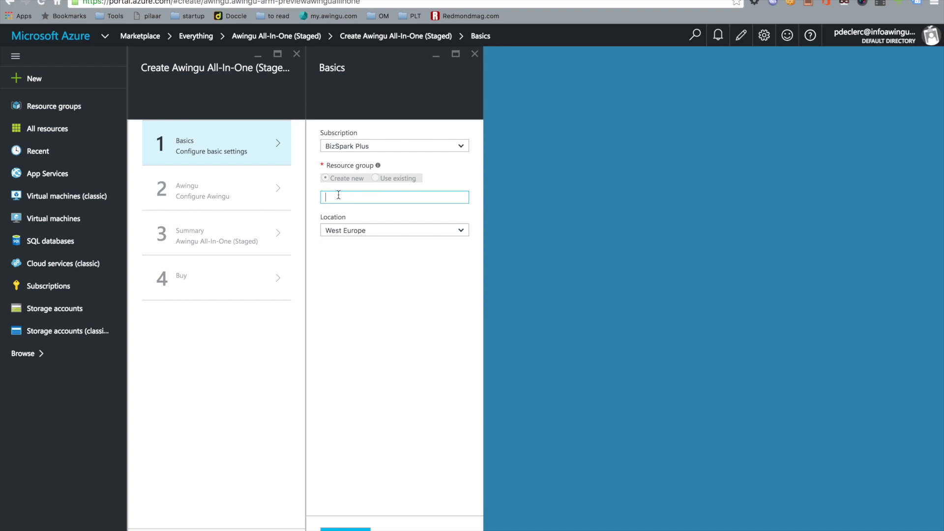
pyautogui.write('mydemo')
pyautogui.click(346, 529)
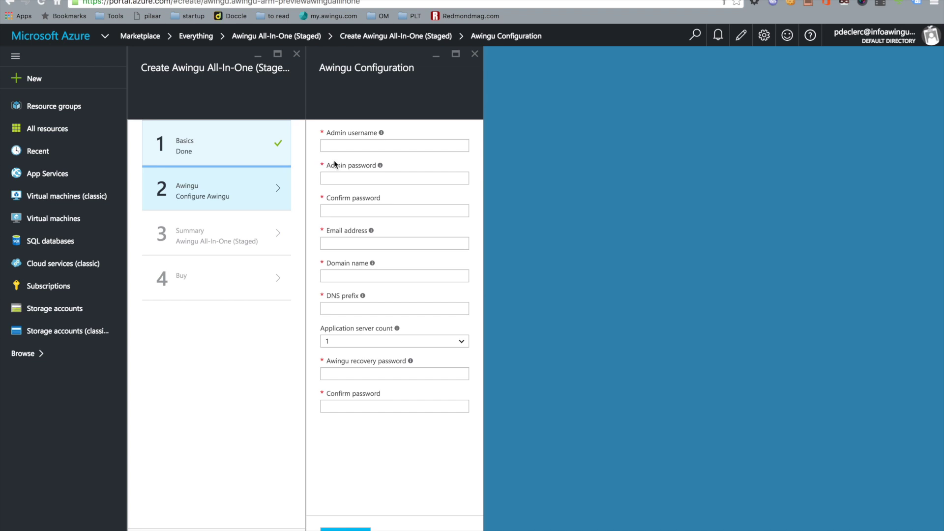
# Set the admin username to 'admin' and enter and confirm the admin password.
pyautogui.click(346, 147)
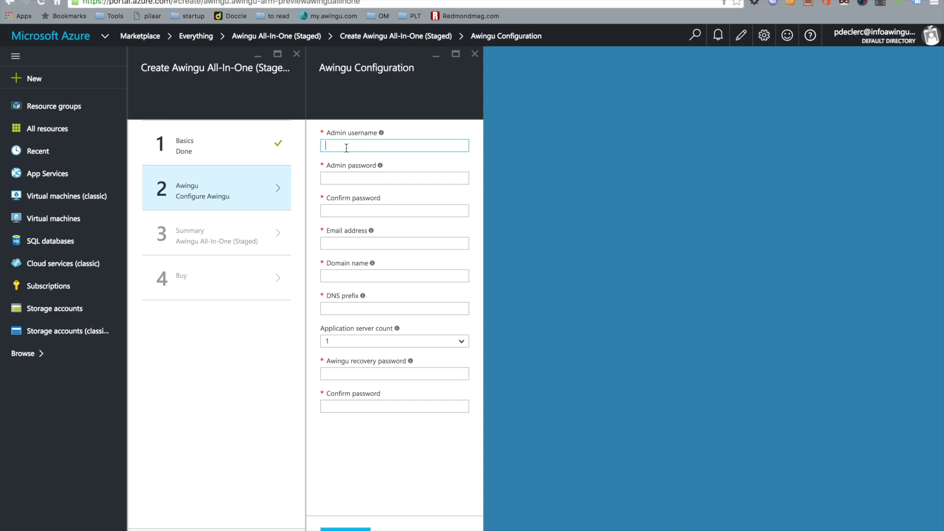
pyautogui.write('admin')
pyautogui.press('Tab')
pyautogui.write('********')
pyautogui.press('Tab')
pyautogui.write('********')
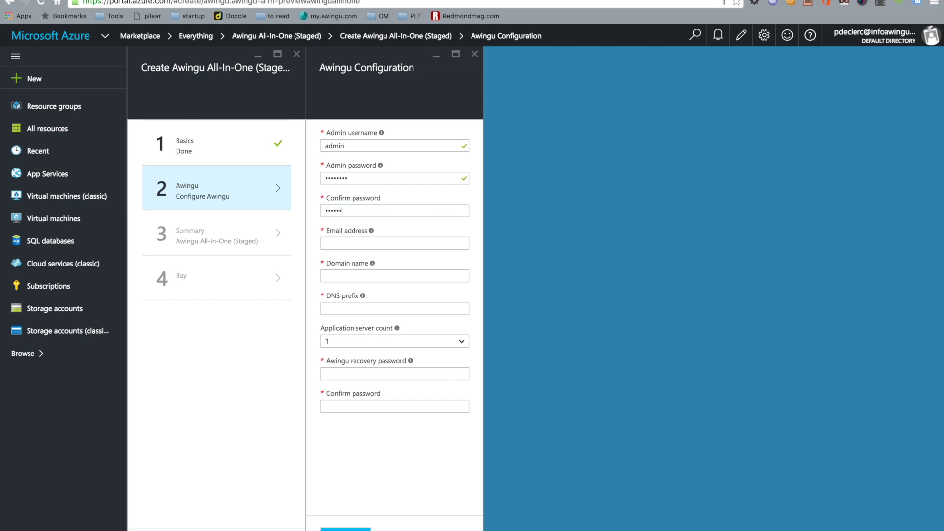
# Enter the contact e-mail address, domain name awingu.local and DNS prefix myawingu.
pyautogui.click(341, 238)
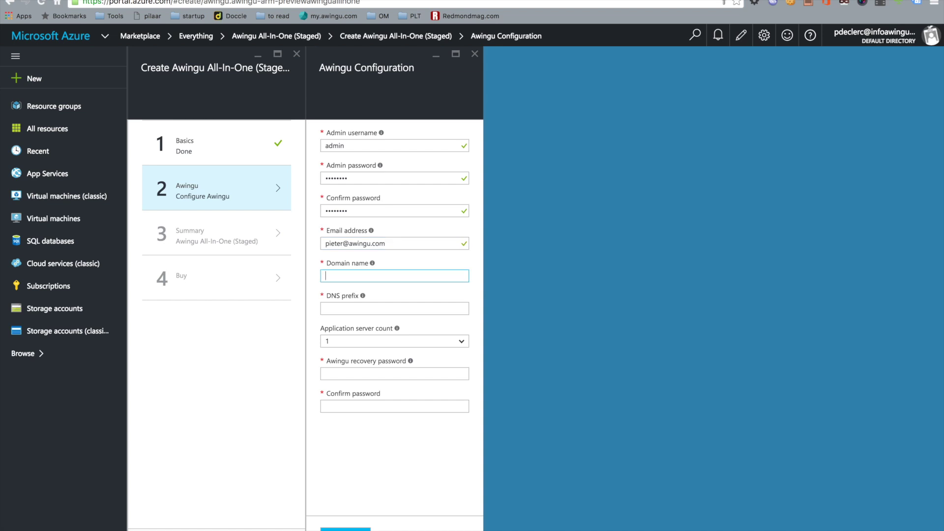
pyautogui.write('awingu.local')
pyautogui.click(343, 310)
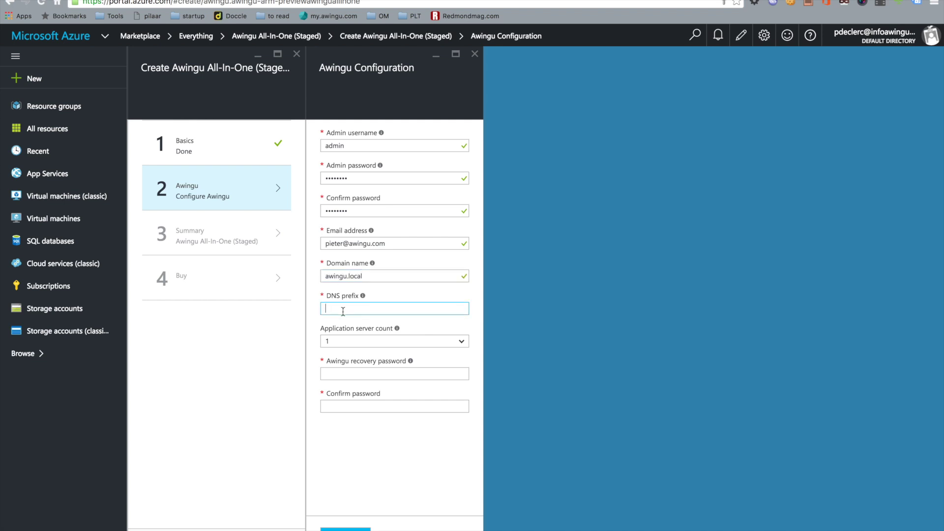
pyautogui.write('myawingu')
# Enter and confirm the Awingu recovery password.
pyautogui.click(357, 374)
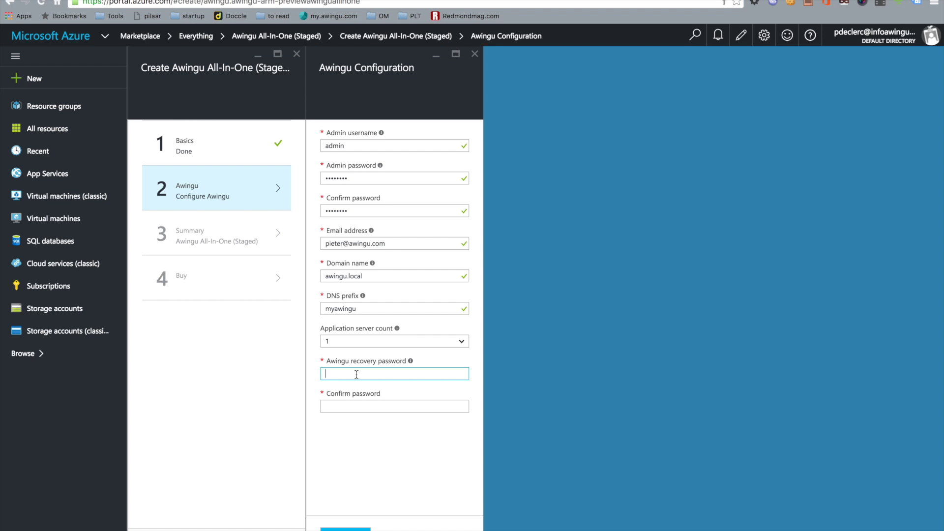
pyautogui.write('••••••••')
pyautogui.press('Tab')
pyautogui.write('••••••••')
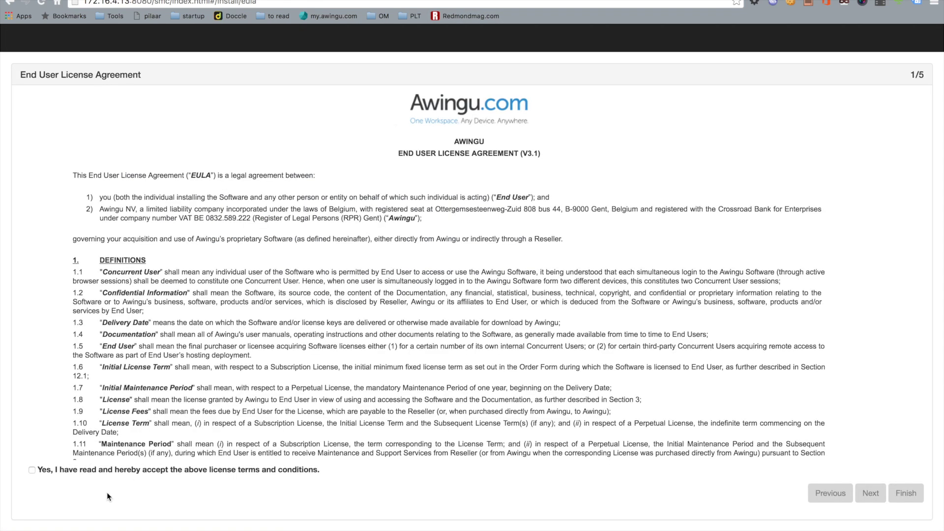
# Accept the licence terms and create management user 'admin' with a matching confirmed password.
pyautogui.click(89, 471)
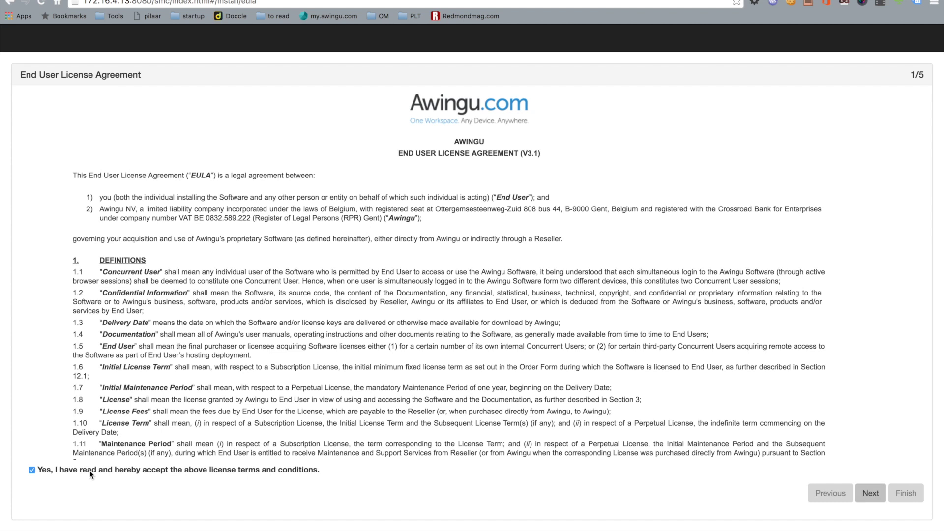
pyautogui.click(870, 494)
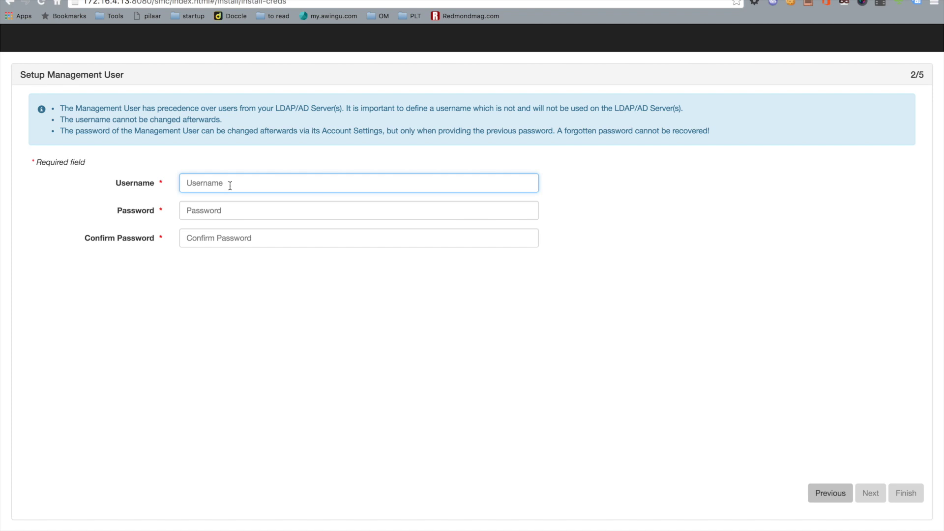
pyautogui.write('admin')
pyautogui.press('Tab')
pyautogui.write('admin123')
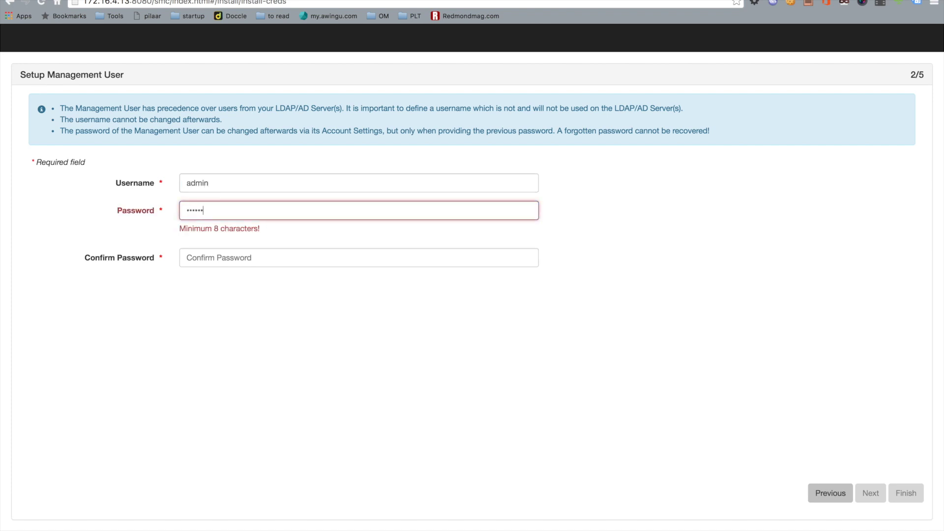
pyautogui.press('Tab')
pyautogui.write('admin123')
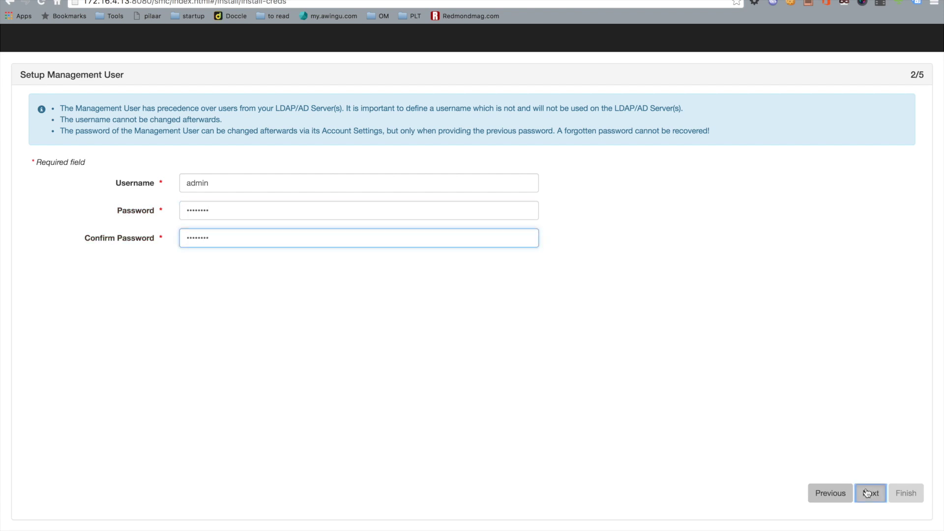
pyautogui.click(867, 490)
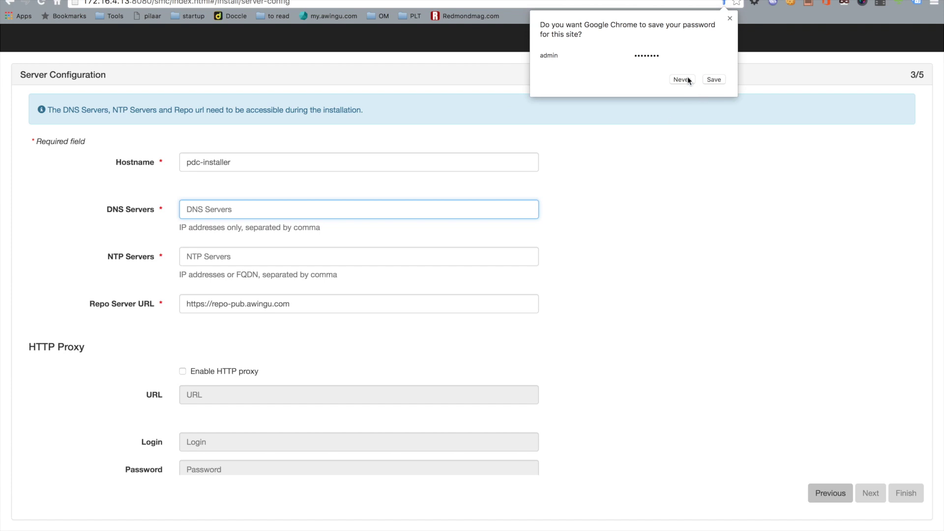
# Decline the browser's password save, then submit DNS server 172.19.40.75 and NTP server staging.awingu.com.
pyautogui.click(684, 79)
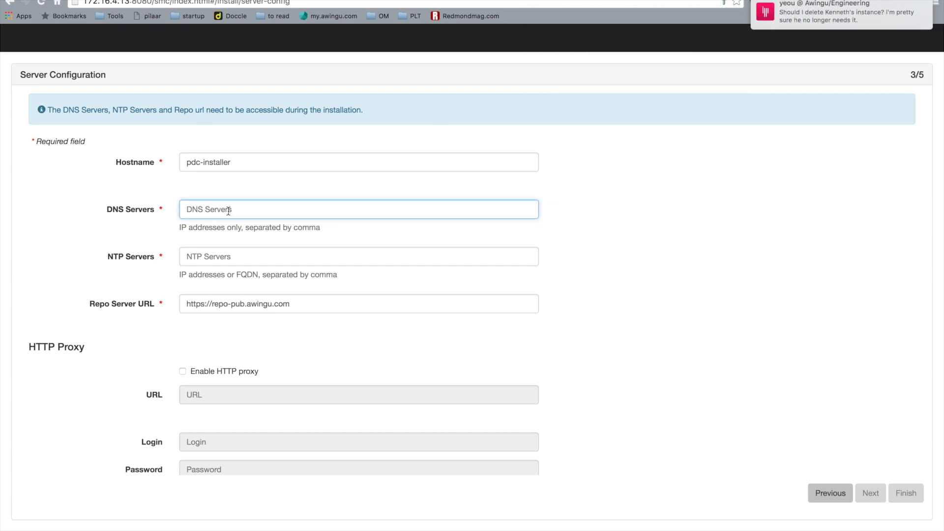
pyautogui.write('172.19')
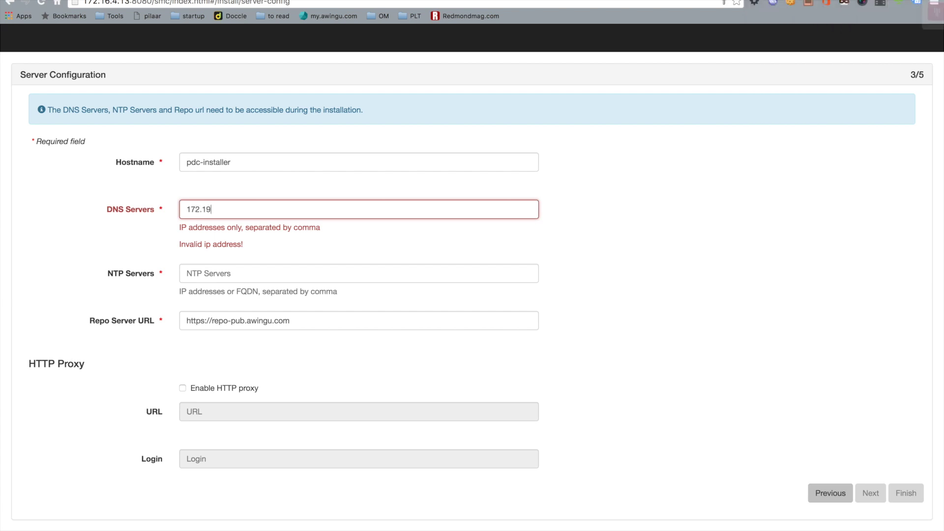
pyautogui.write('.40.7')
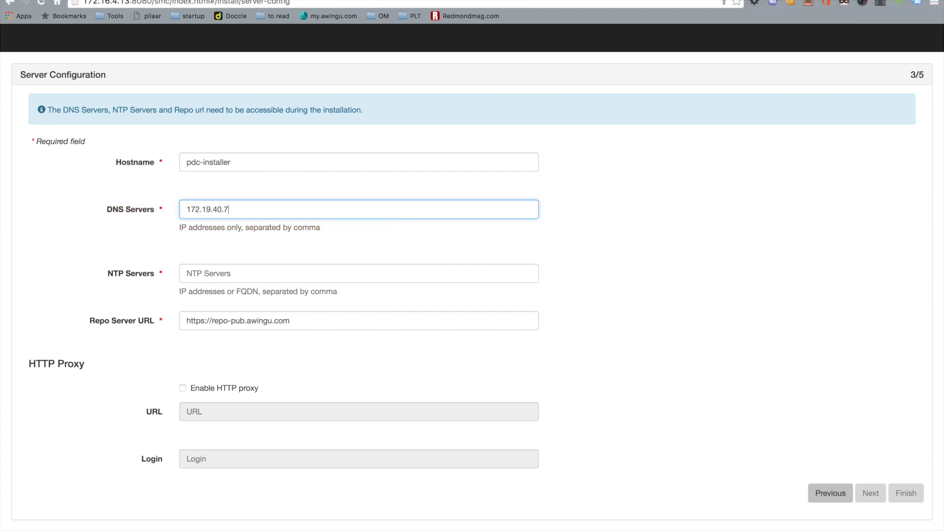
pyautogui.write('5')
pyautogui.click(206, 275)
pyautogui.write('sta')
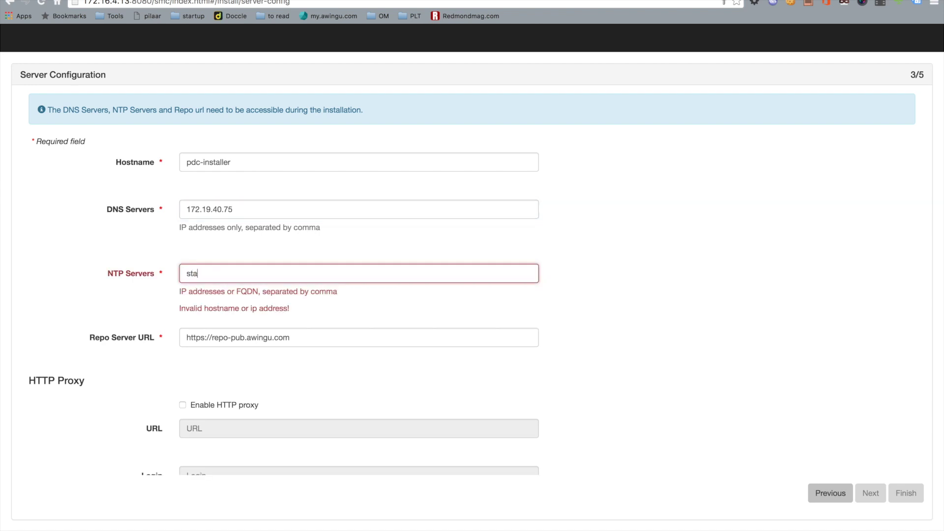
pyautogui.write('ging.awingu.com')
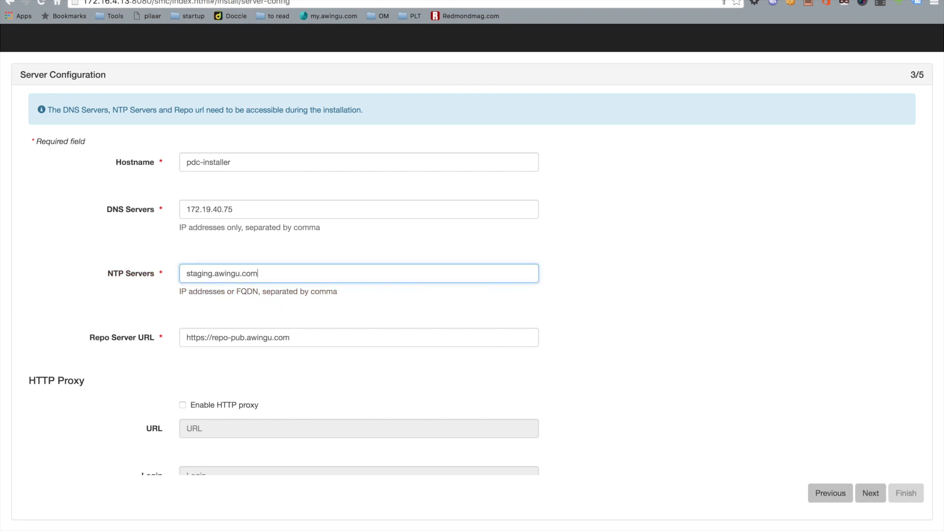
pyautogui.click(457, 235)
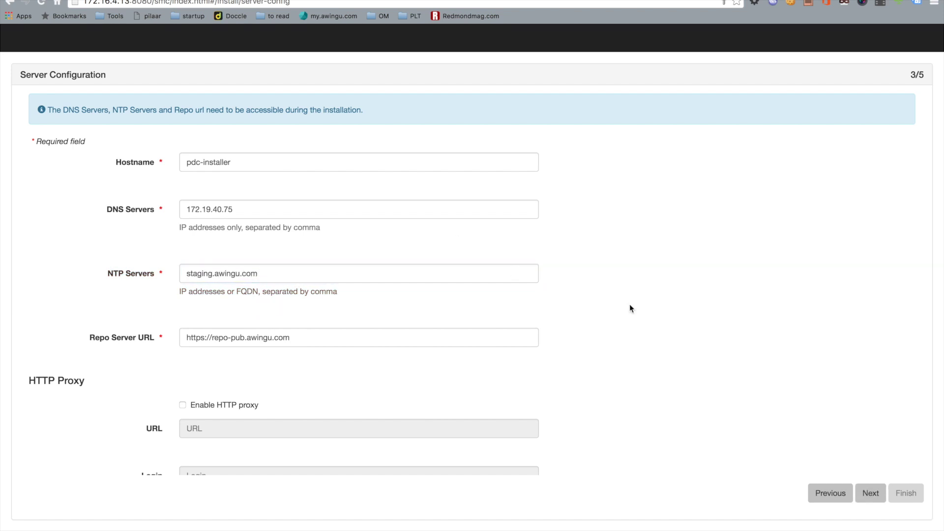
pyautogui.scroll(-2, 629, 304)
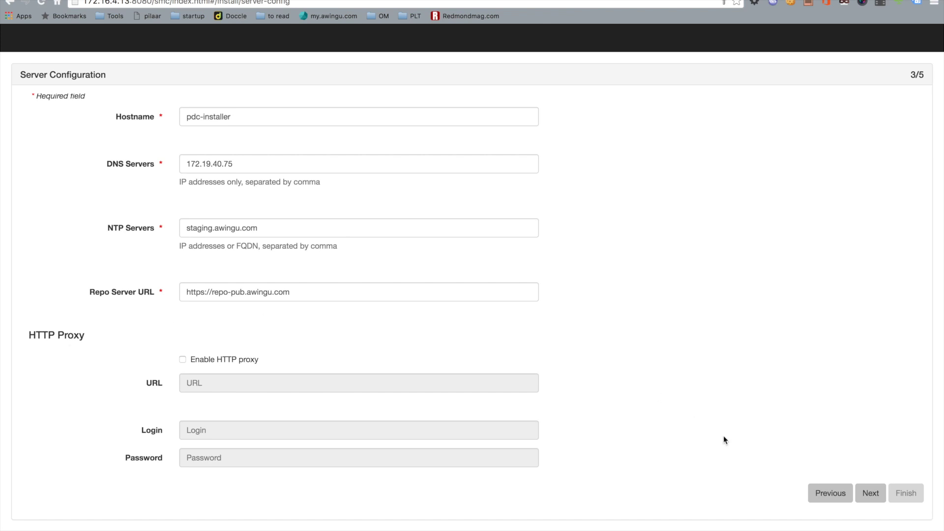
pyautogui.click(878, 492)
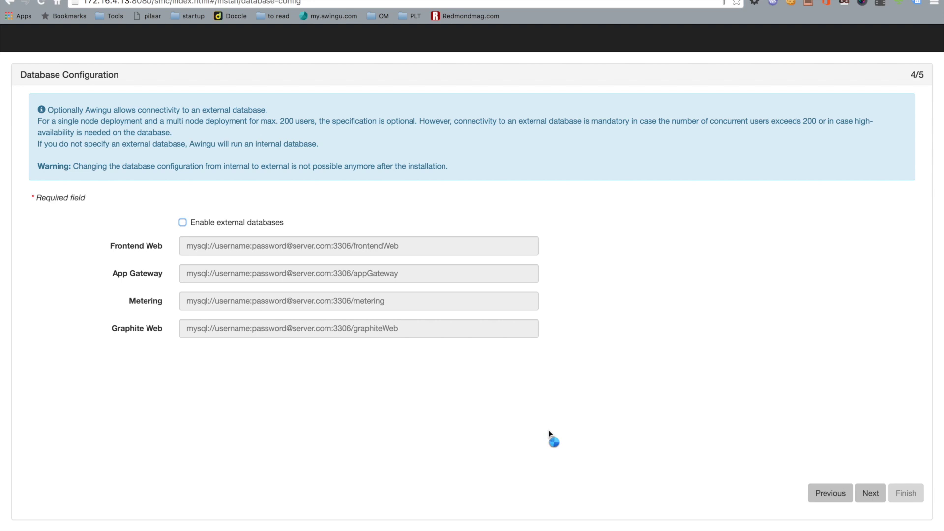
# Leave external databases disabled and continue toward the Summary page.
pyautogui.click(878, 492)
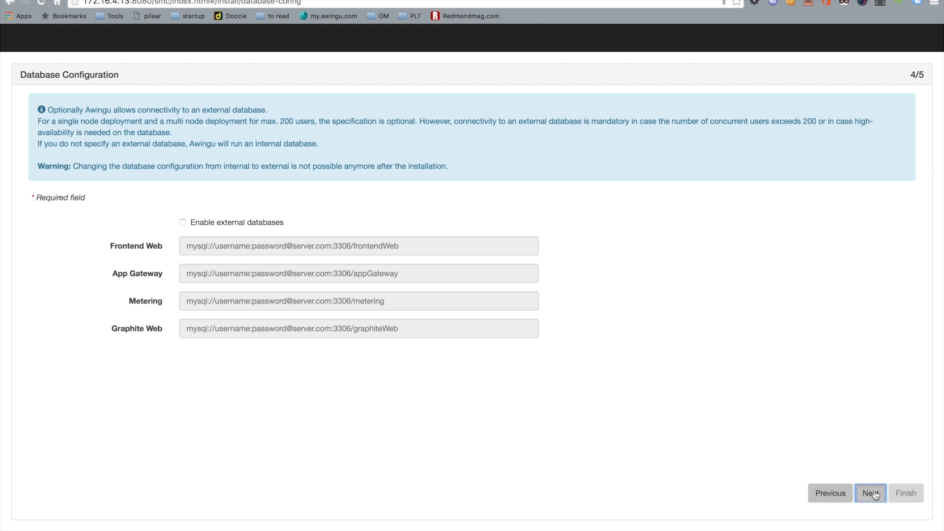